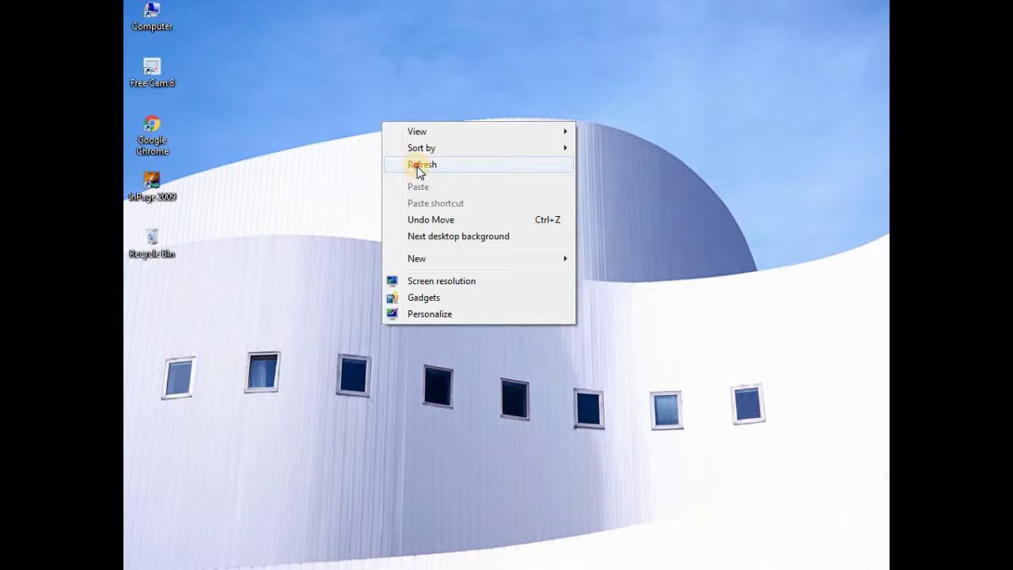
{"action": "right_click", "coordinate": [426, 158]}
{"action": "left_click", "coordinate": [456, 201]}
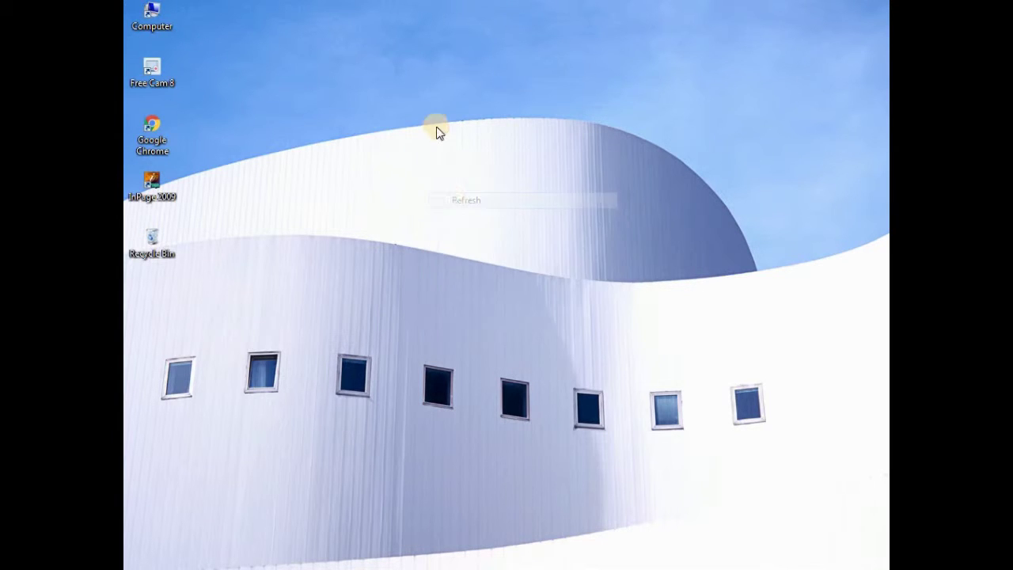
{"action": "right_click", "coordinate": [434, 118]}
{"action": "left_click", "coordinate": [443, 161]}
{"action": "right_click", "coordinate": [386, 119]}
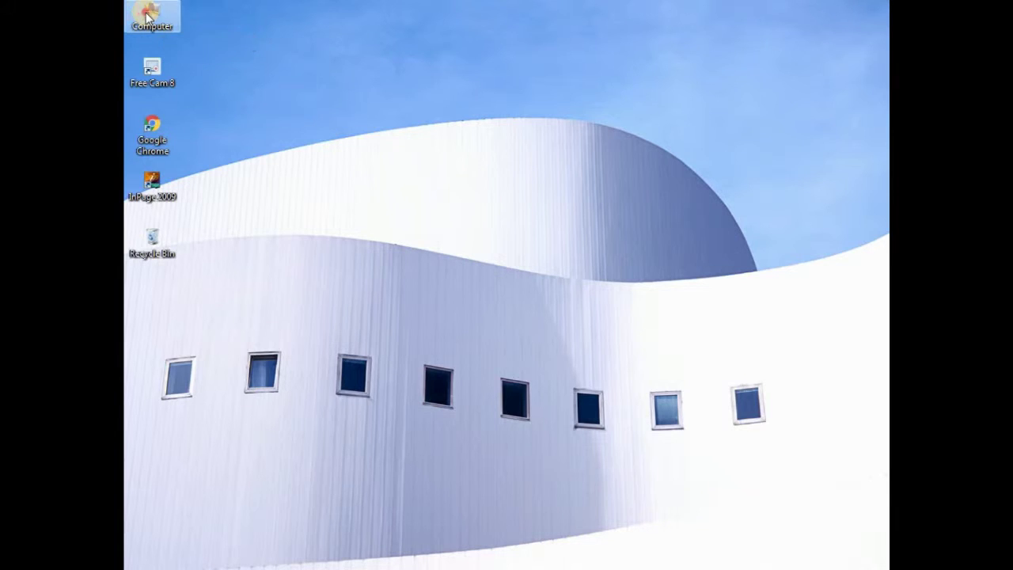
Open the properties of the Adobe work folder on Local Disk (E:).
{"action": "double_click", "coordinate": [147, 13]}
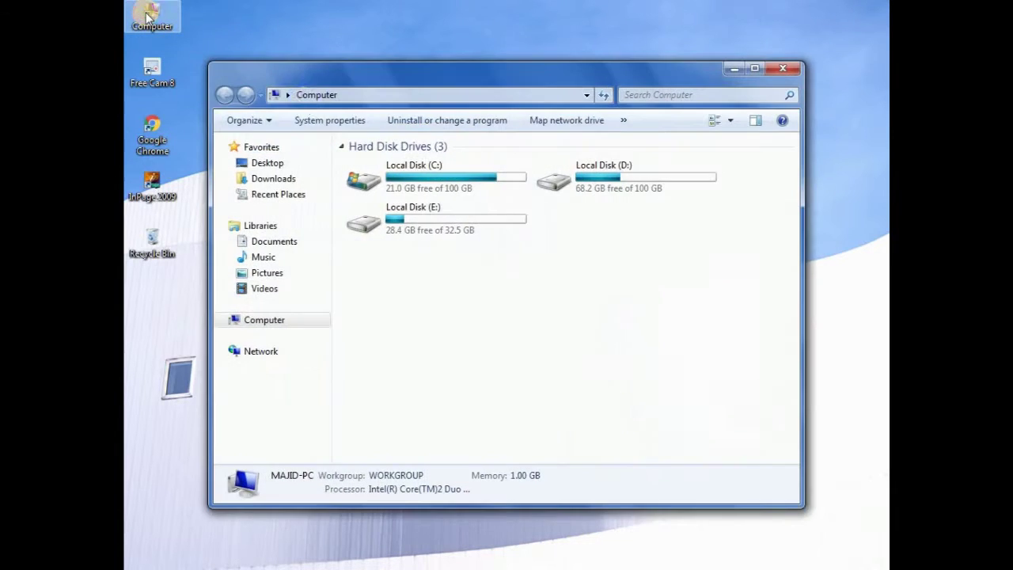
{"action": "double_click", "coordinate": [421, 225]}
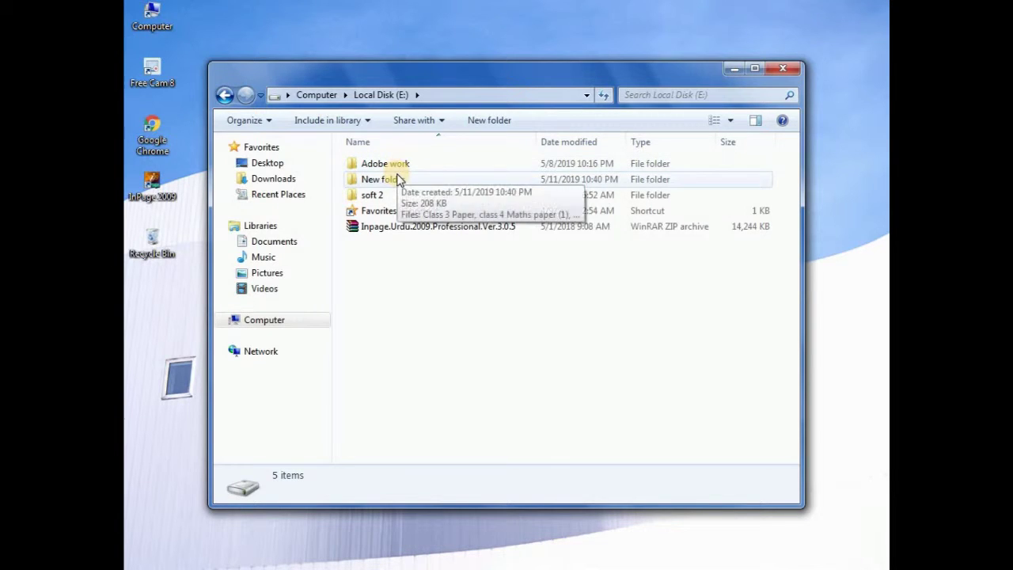
{"action": "right_click", "coordinate": [392, 164]}
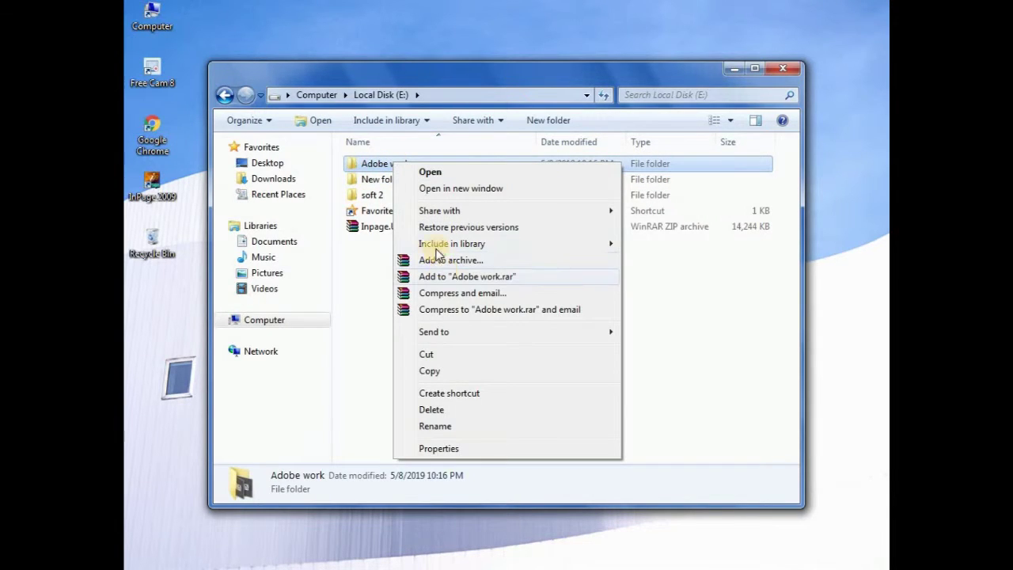
{"action": "left_click", "coordinate": [414, 451]}
{"action": "left_click_drag", "start_coordinate": [493, 113], "coordinate": [499, 64]}
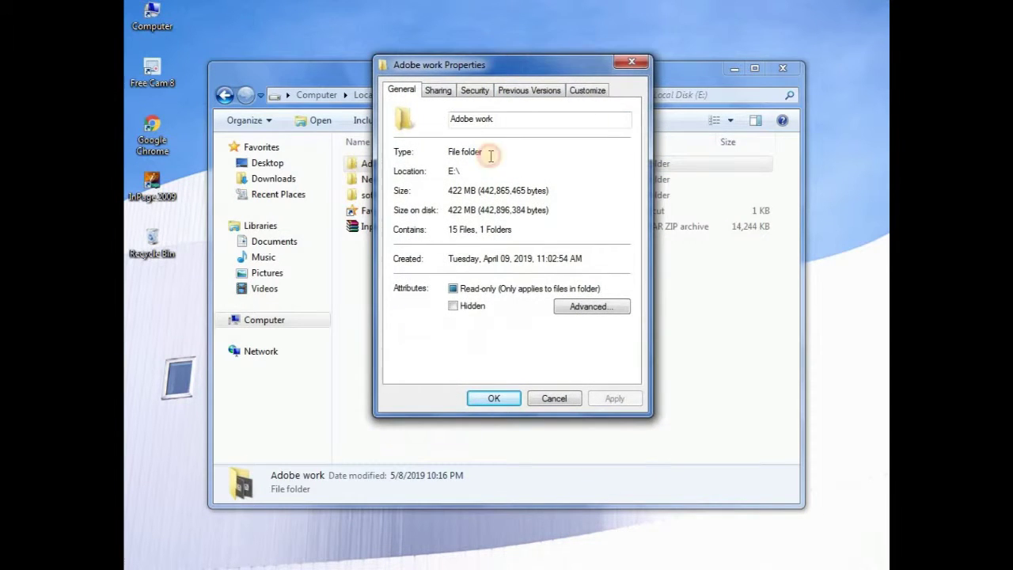
Set the Adobe work folder's Hidden attribute and apply it to the folder, its subfolders and files.
{"action": "left_click", "coordinate": [452, 306]}
{"action": "left_click_drag", "start_coordinate": [559, 52], "coordinate": [569, 30]}
{"action": "left_click", "coordinate": [622, 378]}
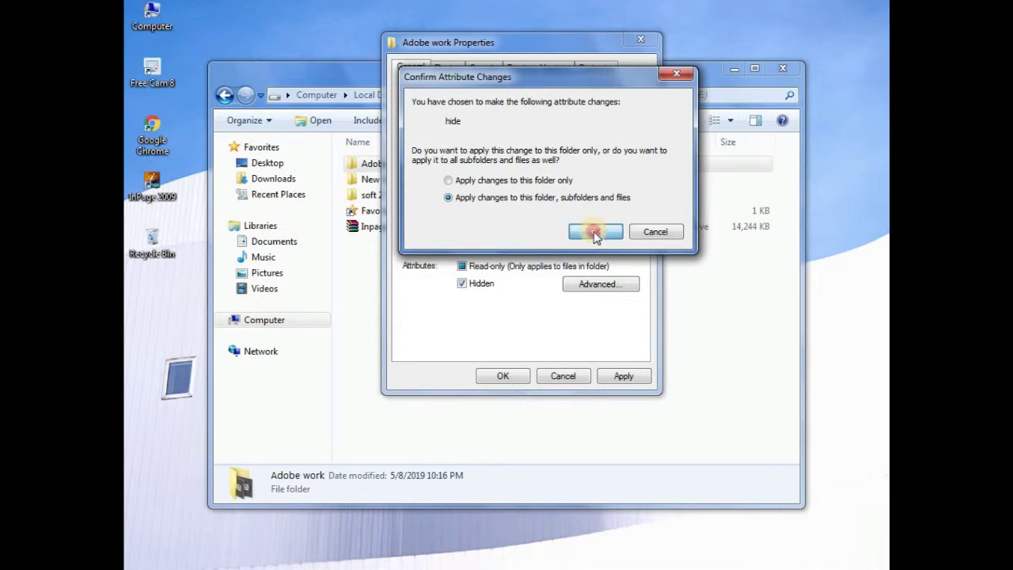
{"action": "left_click", "coordinate": [595, 232]}
{"action": "left_click", "coordinate": [510, 376]}
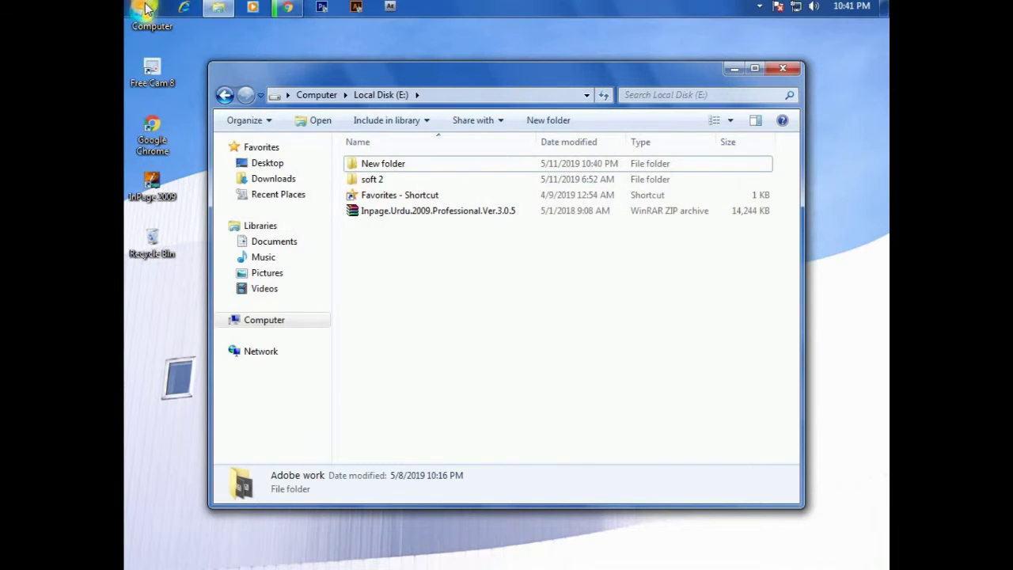
Open Control Panel and display All Control Panel Items.
{"action": "left_click", "coordinate": [144, 9]}
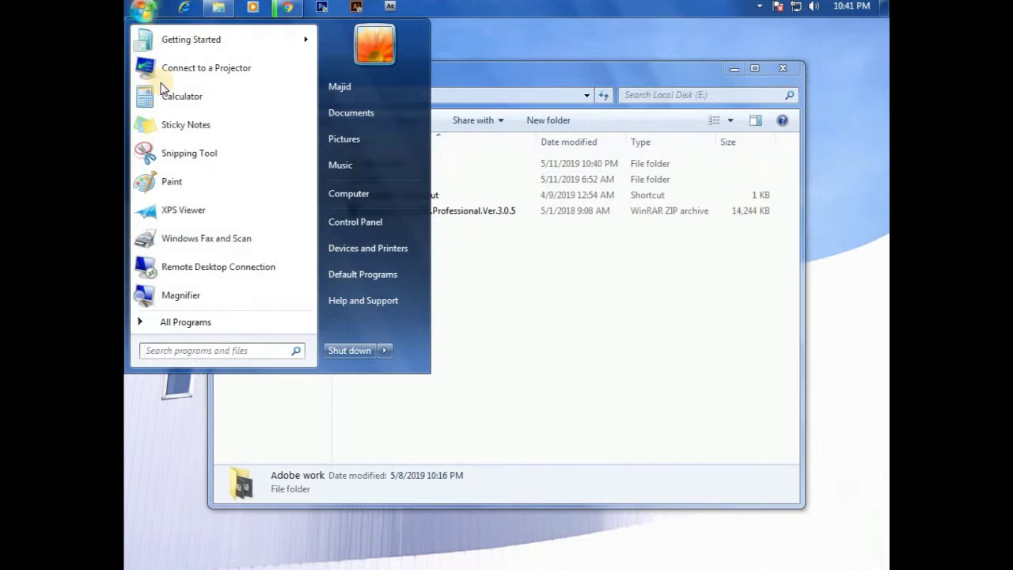
{"action": "left_click", "coordinate": [341, 221]}
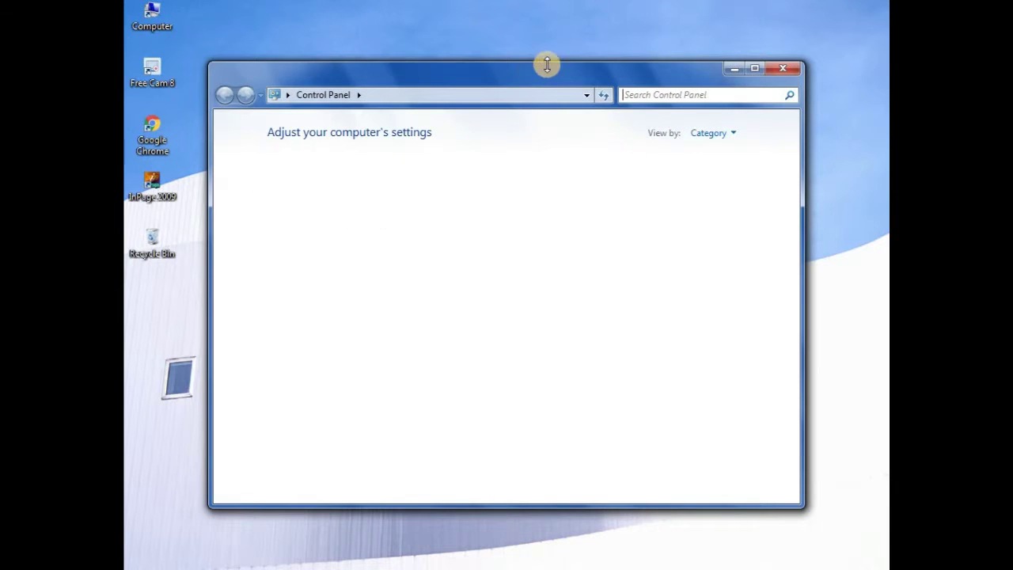
{"action": "left_click_drag", "start_coordinate": [543, 69], "coordinate": [544, 38]}
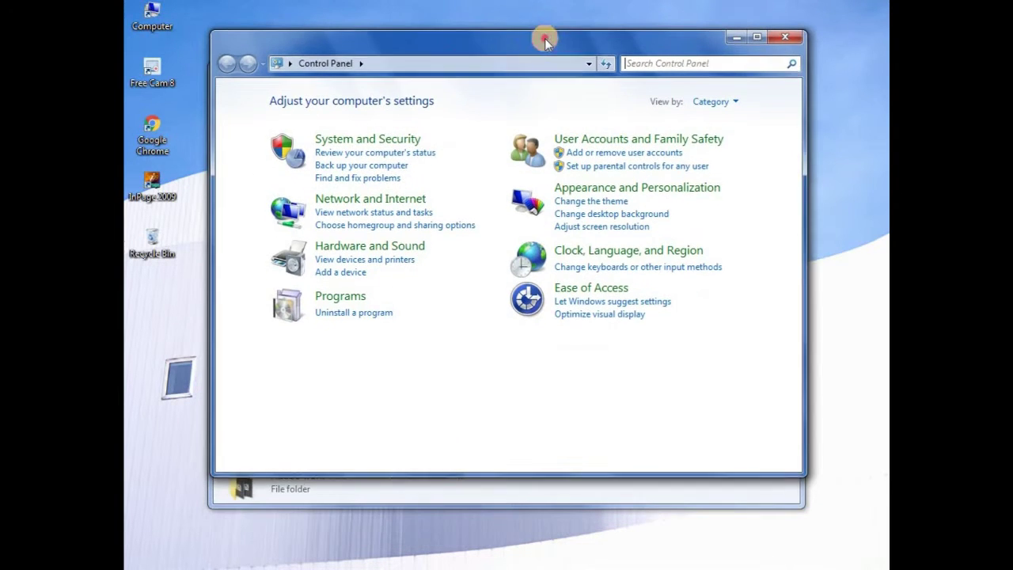
{"action": "left_click", "coordinate": [359, 63]}
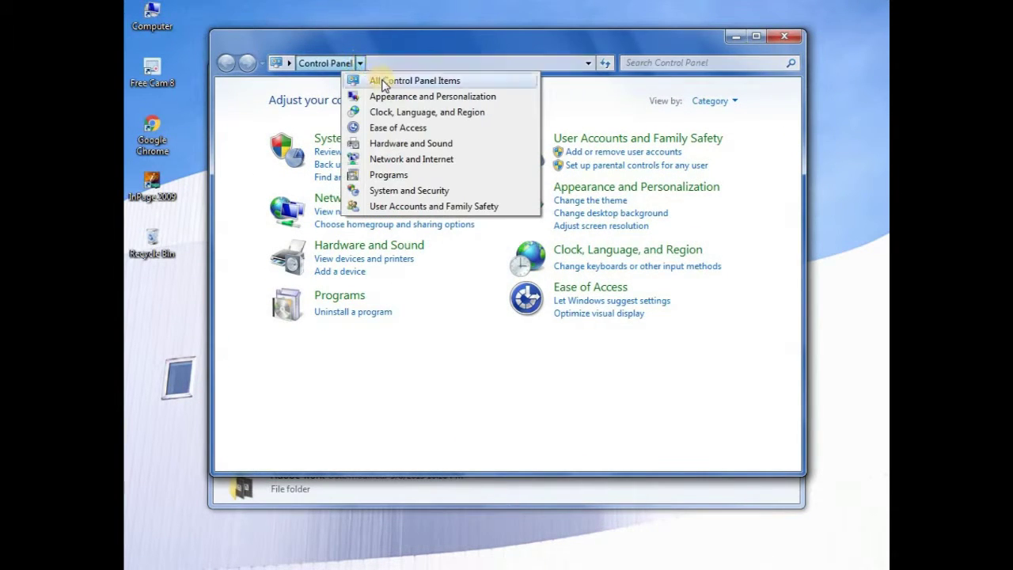
{"action": "left_click", "coordinate": [440, 80]}
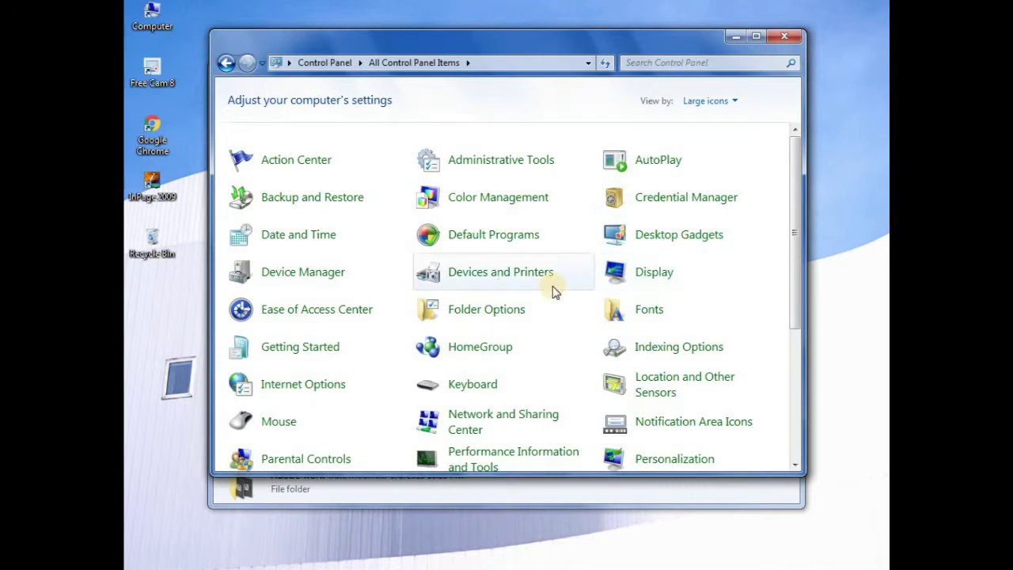
Set Folder Options to show hidden files, folders, and drives, and minimize Control Panel.
{"action": "left_click", "coordinate": [495, 311]}
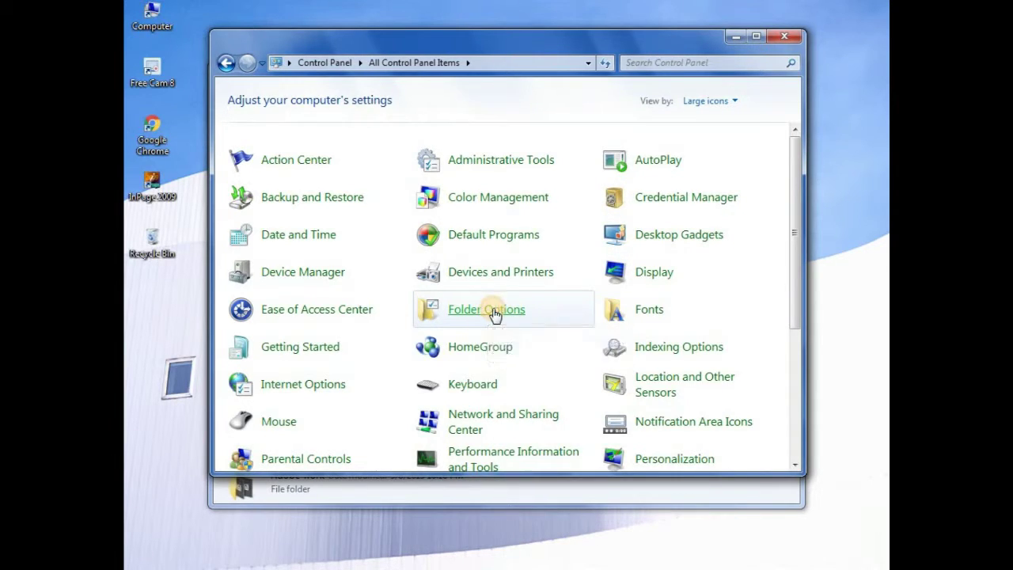
{"action": "left_click_drag", "start_coordinate": [527, 127], "coordinate": [540, 91]}
{"action": "left_click", "coordinate": [440, 108]}
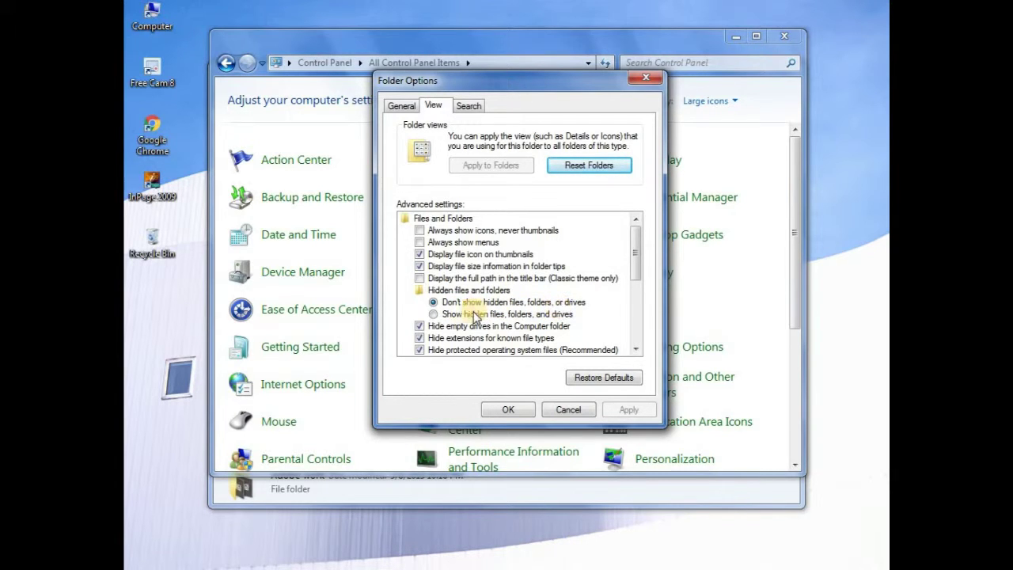
{"action": "left_click", "coordinate": [433, 314]}
{"action": "left_click_drag", "start_coordinate": [533, 96], "coordinate": [531, 56]}
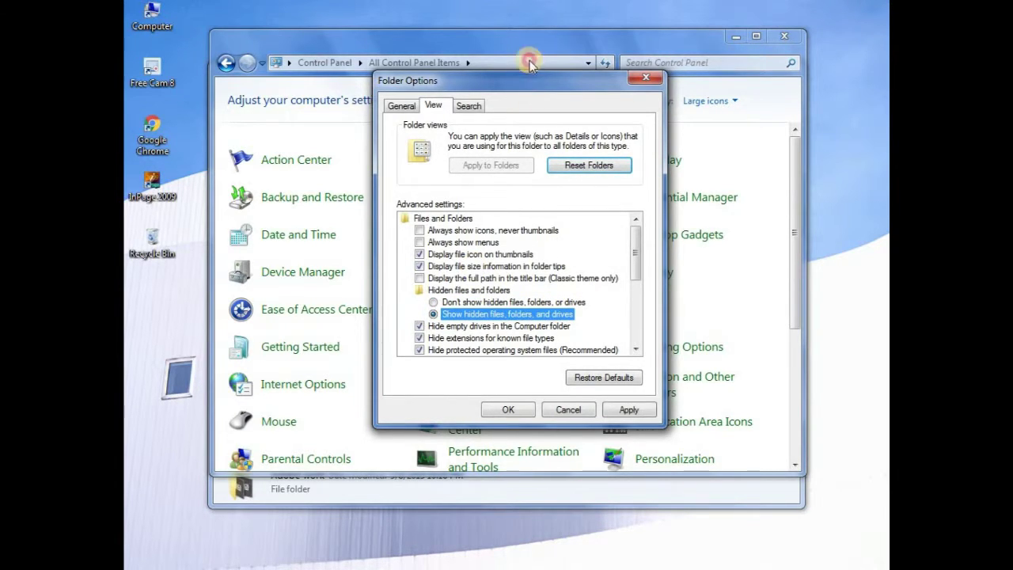
{"action": "left_click", "coordinate": [524, 369]}
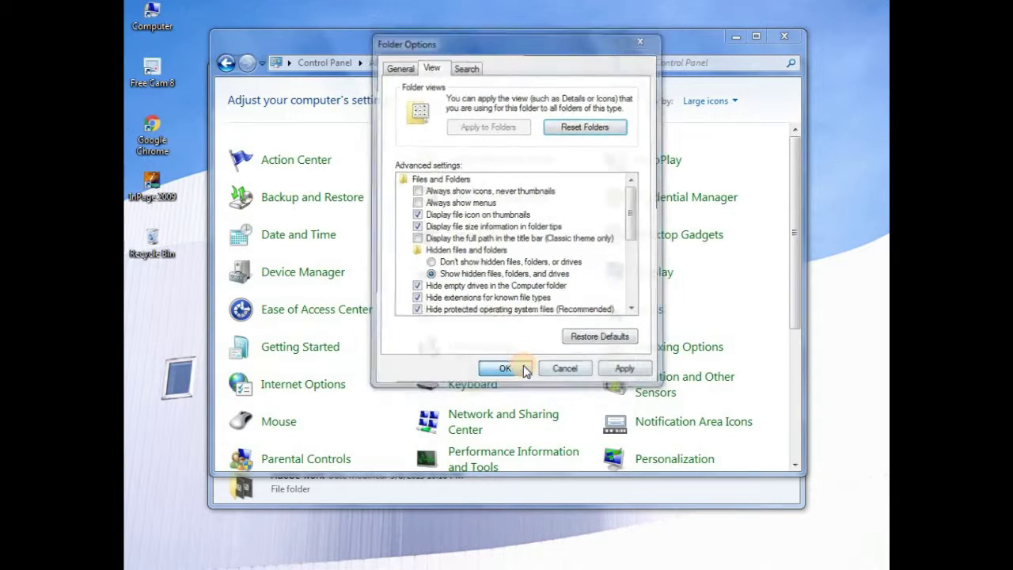
{"action": "left_click", "coordinate": [734, 36]}
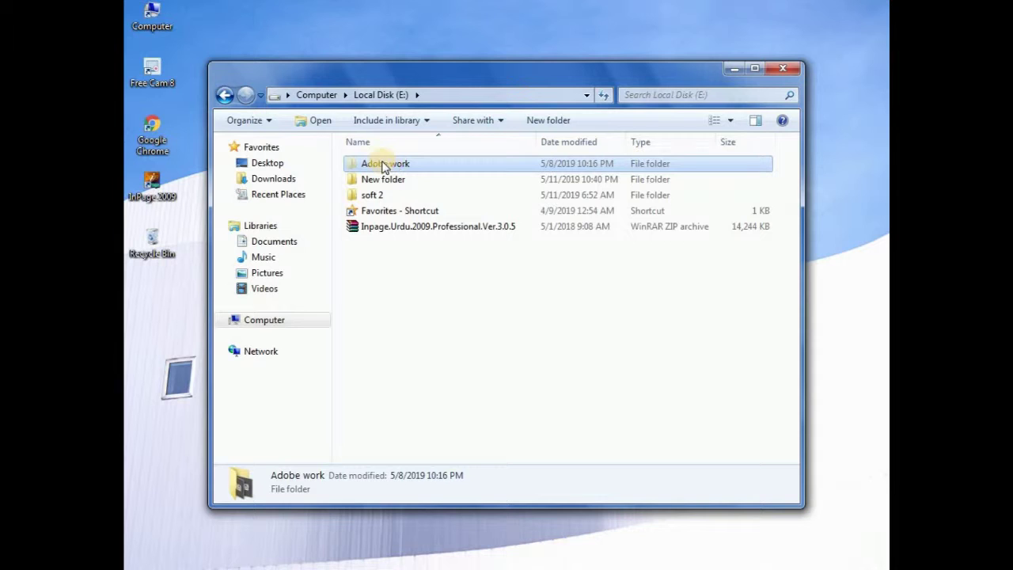
Display the contents of Local Disk (E:) as large icons instead of a details list.
{"action": "left_click", "coordinate": [734, 125]}
{"action": "left_click_drag", "start_coordinate": [730, 136], "coordinate": [735, 44]}
{"action": "left_click", "coordinate": [525, 280]}
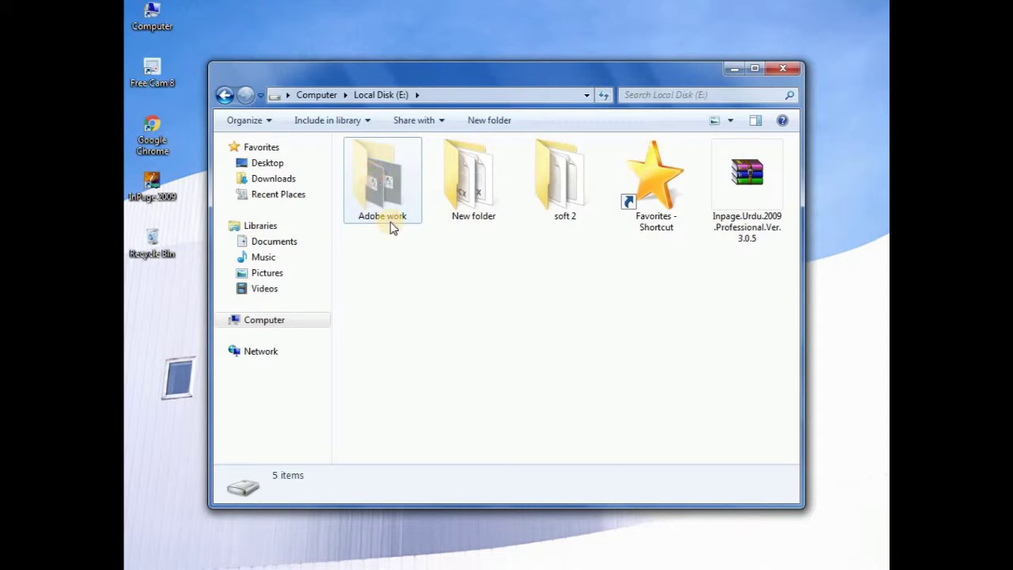
Remove the Hidden attribute from the Adobe work folder, confirm the attribute change, and close the Explorer window.
{"action": "right_click", "coordinate": [378, 176]}
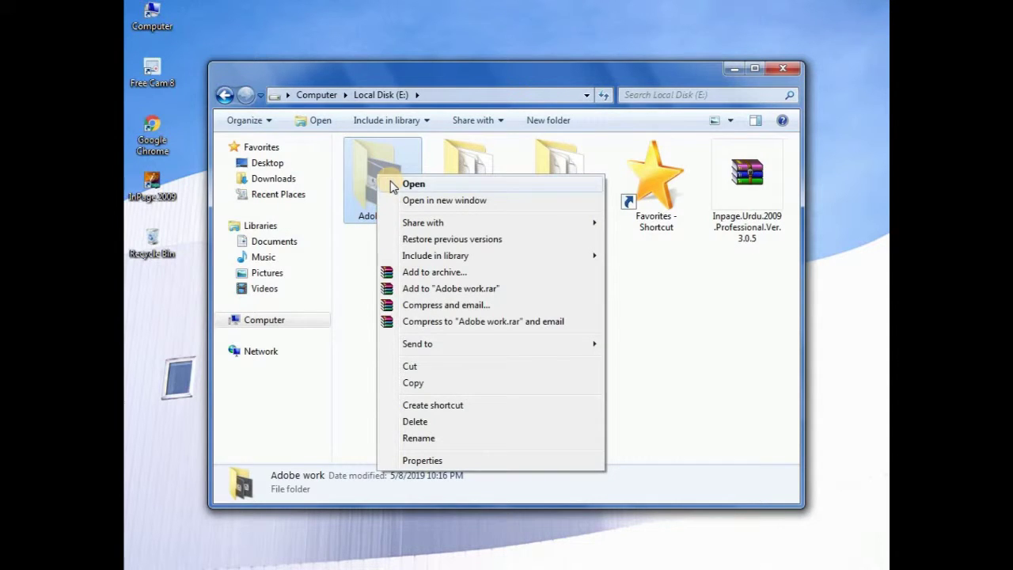
{"action": "left_click", "coordinate": [398, 459]}
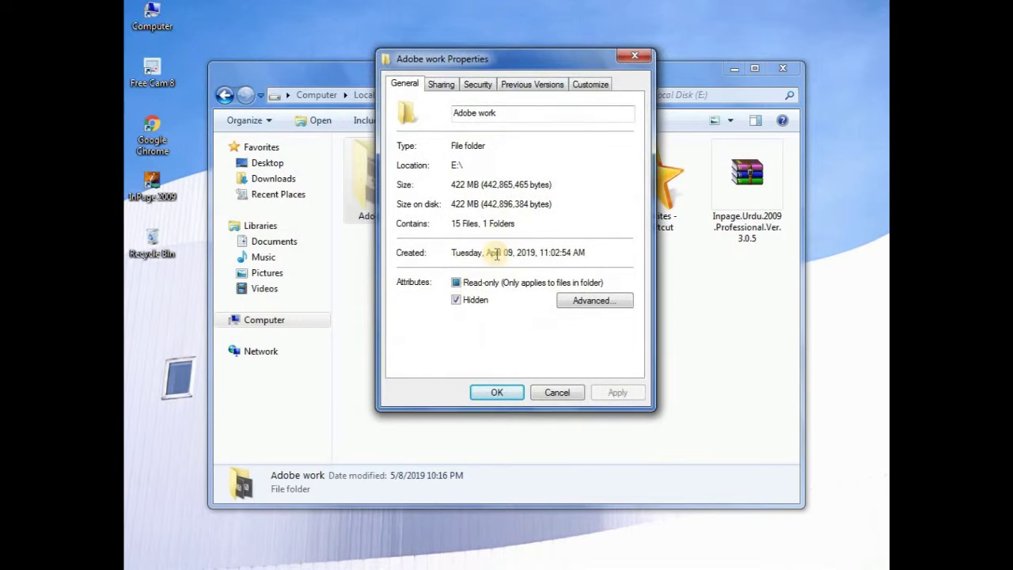
{"action": "left_click", "coordinate": [456, 301]}
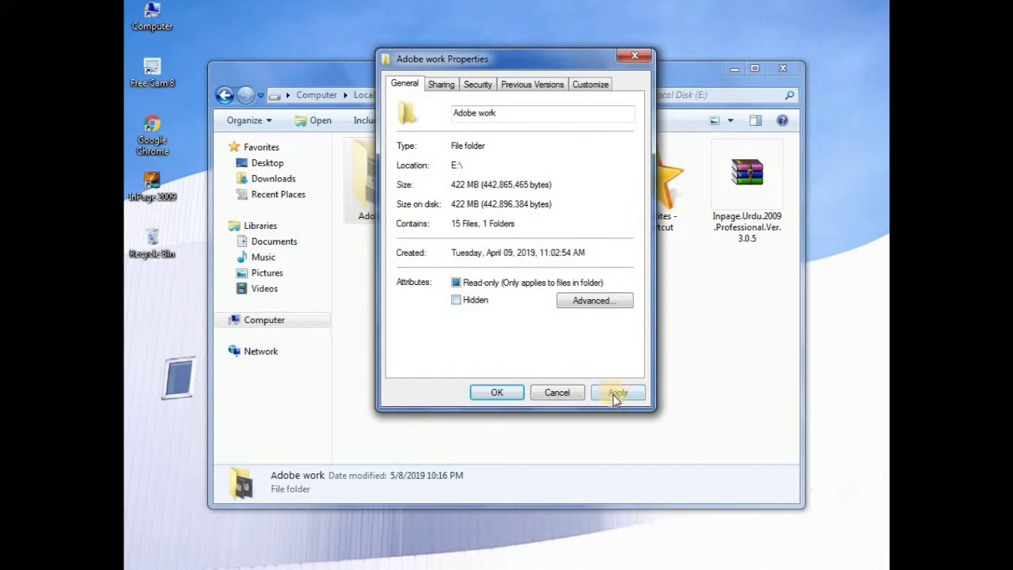
{"action": "left_click_drag", "start_coordinate": [546, 59], "coordinate": [622, 23]}
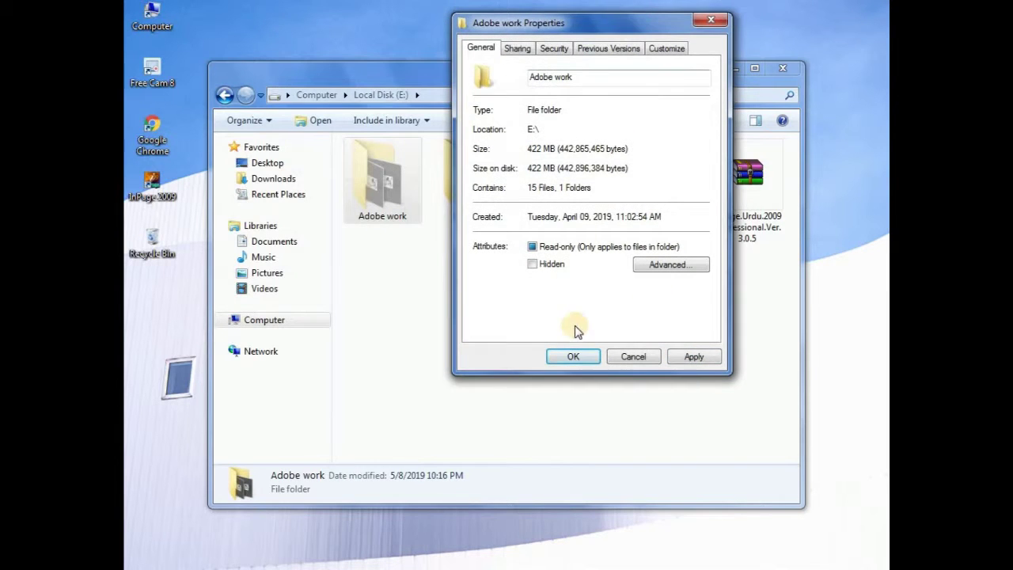
{"action": "left_click", "coordinate": [573, 357]}
{"action": "left_click", "coordinate": [662, 211]}
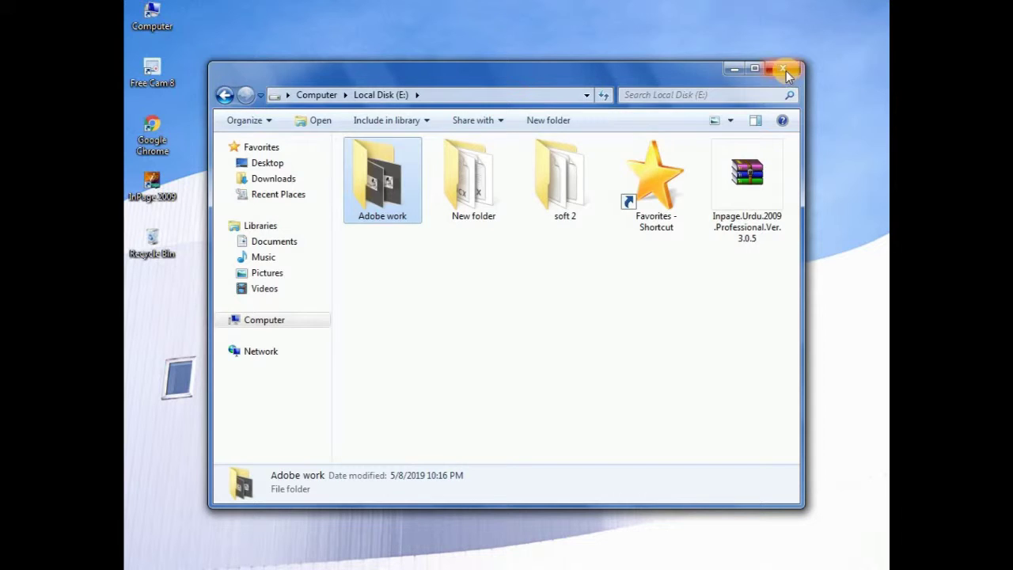
{"action": "left_click", "coordinate": [225, 95]}
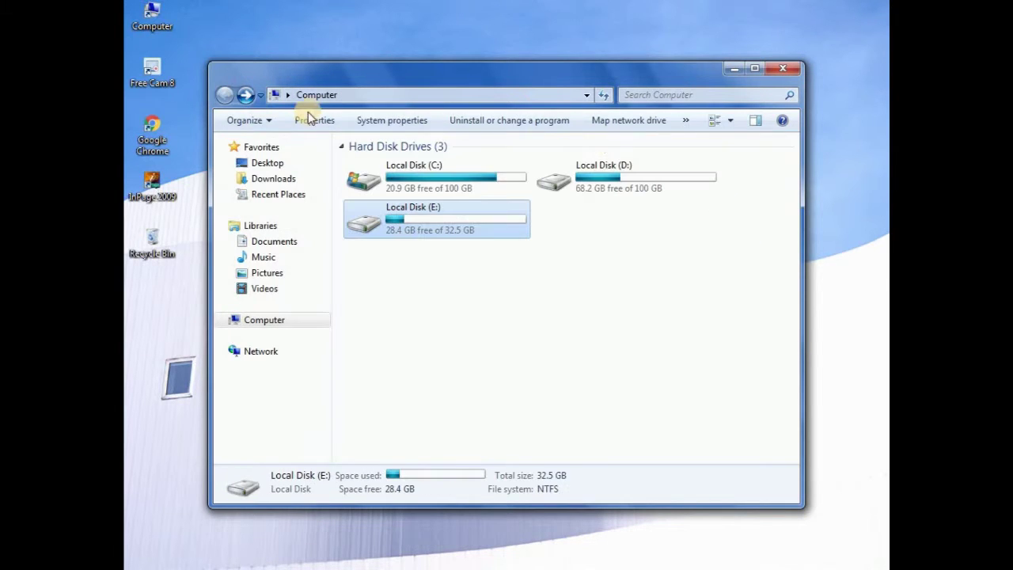
{"action": "left_click", "coordinate": [780, 70]}
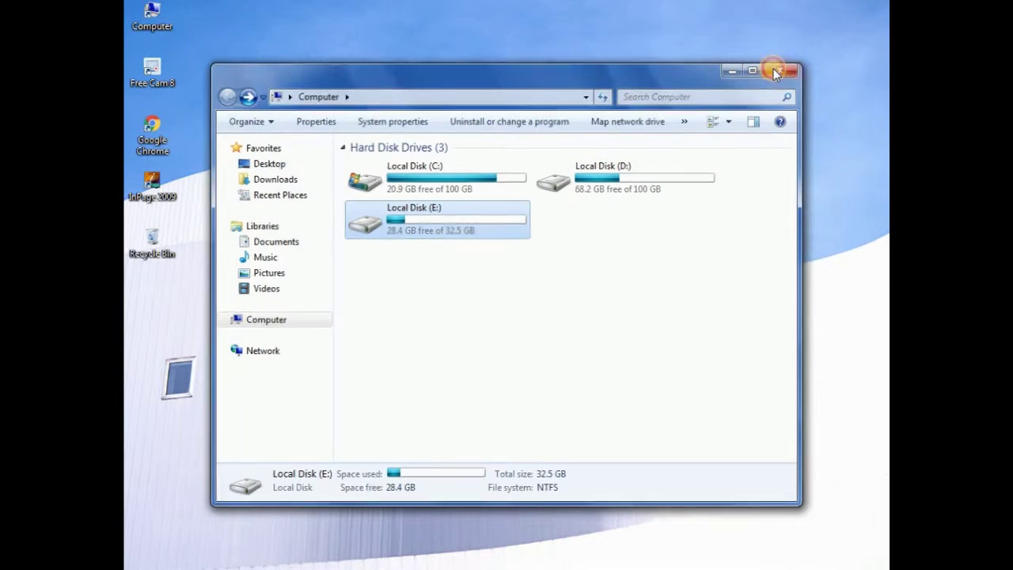
View the properties of the InPage 2009 desktop shortcut and close them.
{"action": "right_click", "coordinate": [150, 178]}
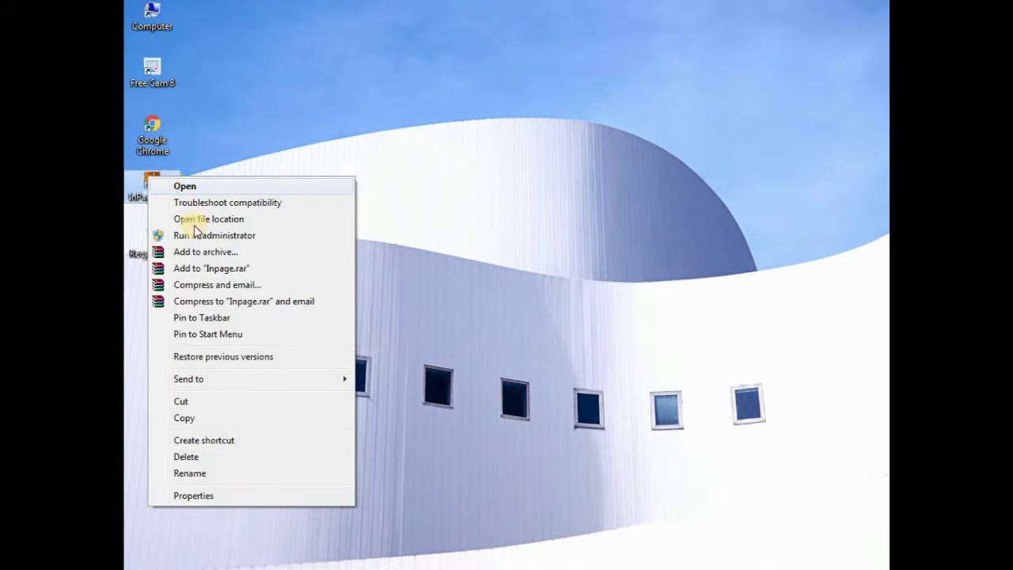
{"action": "left_click", "coordinate": [194, 495]}
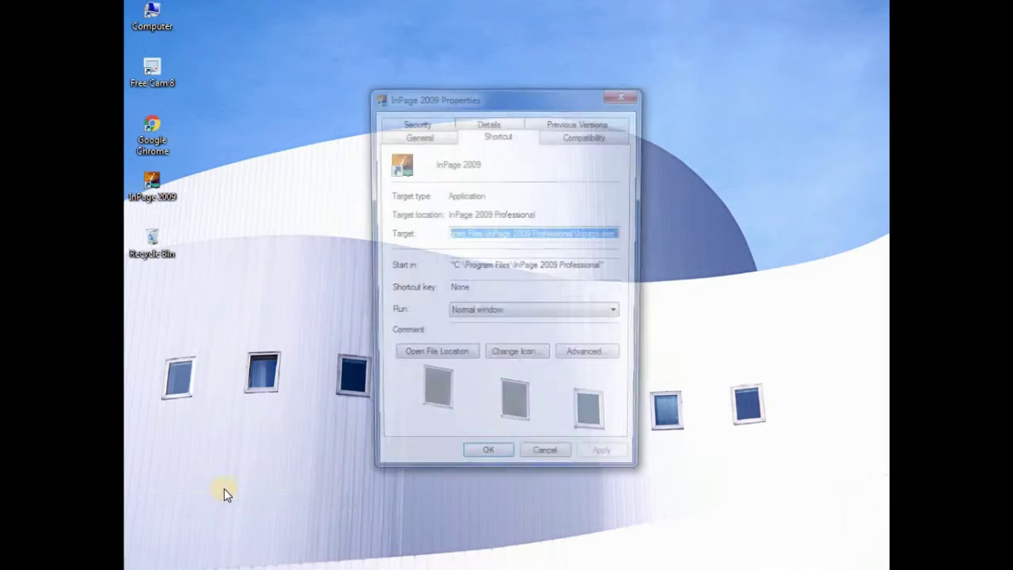
{"action": "left_click_drag", "start_coordinate": [520, 105], "coordinate": [612, 34]}
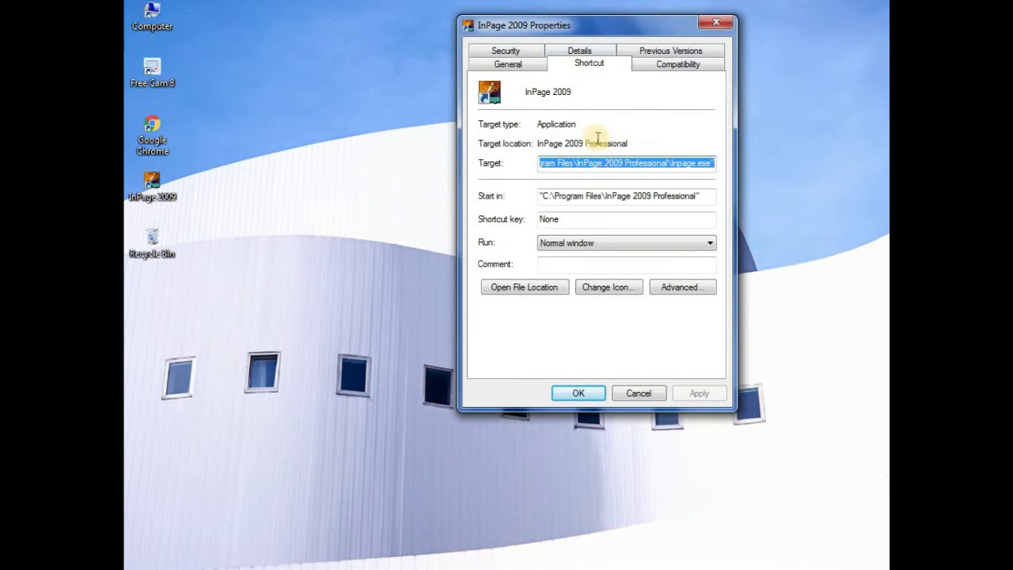
{"action": "left_click", "coordinate": [714, 23]}
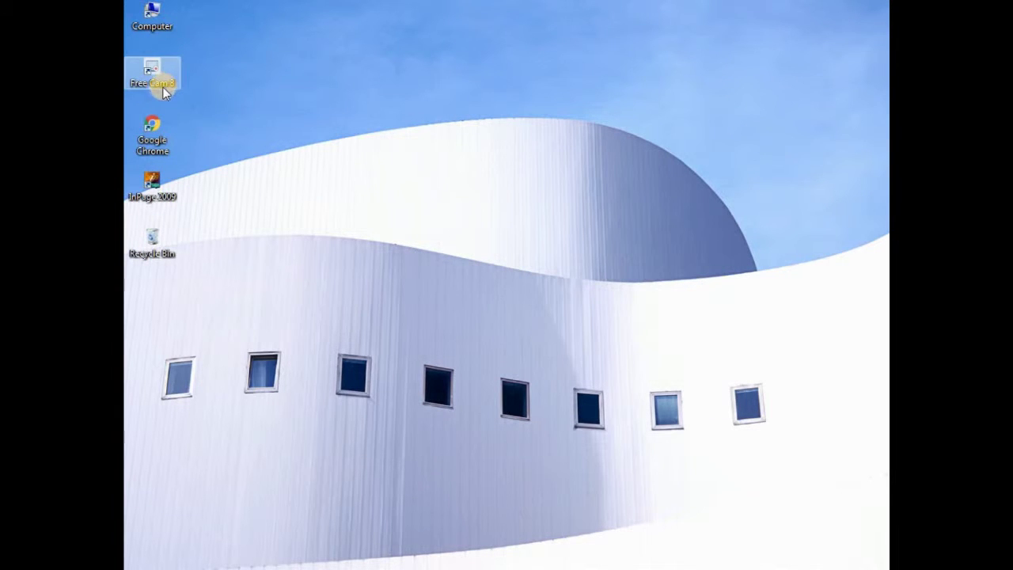
Copy New folder from Local Disk (E:) to the desktop and minimize the Explorer window.
{"action": "double_click", "coordinate": [152, 16]}
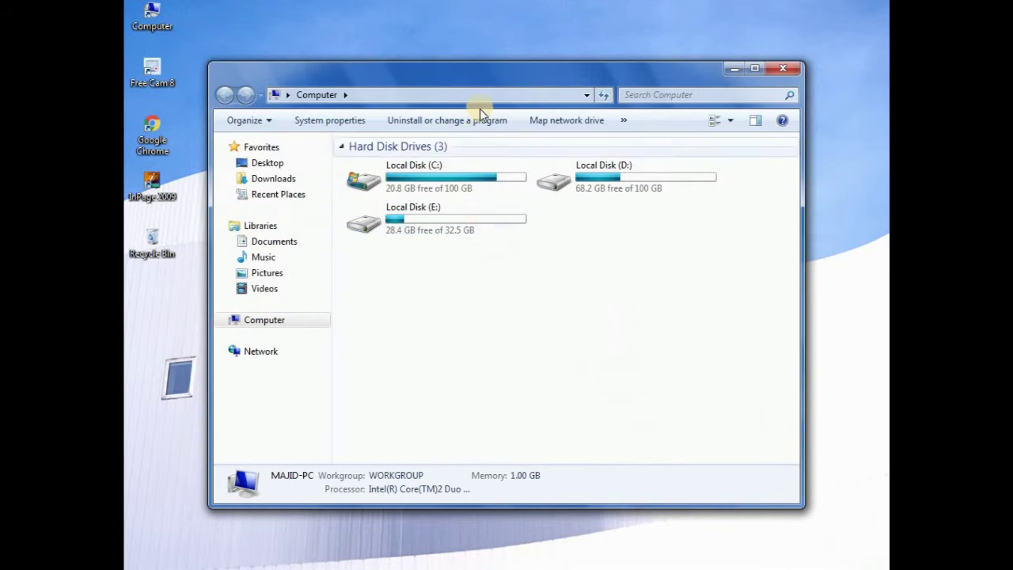
{"action": "left_click_drag", "start_coordinate": [492, 72], "coordinate": [657, 64]}
{"action": "double_click", "coordinate": [595, 223]}
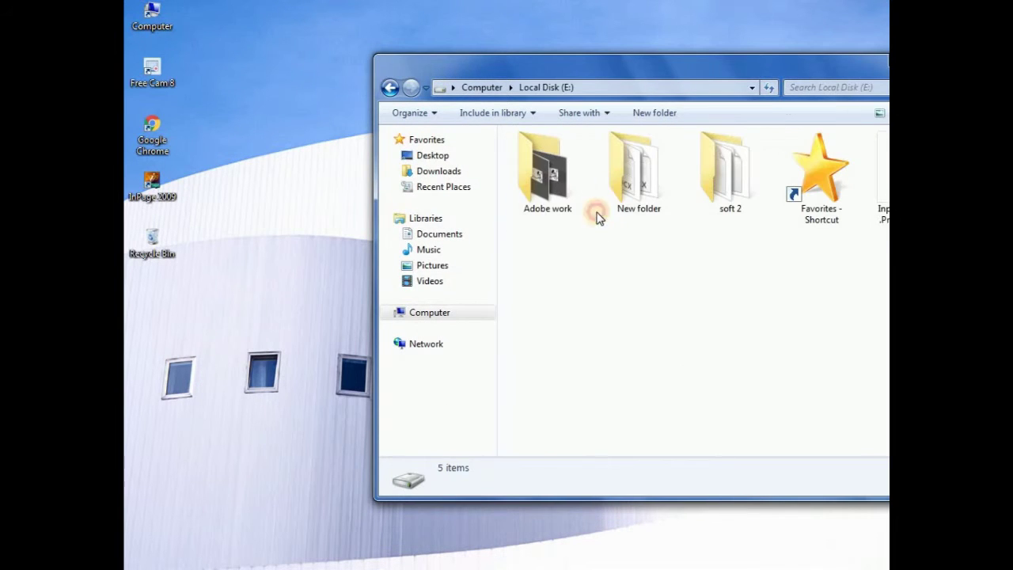
{"action": "left_click_drag", "start_coordinate": [637, 170], "coordinate": [204, 340]}
{"action": "left_click_drag", "start_coordinate": [715, 71], "coordinate": [584, 111]}
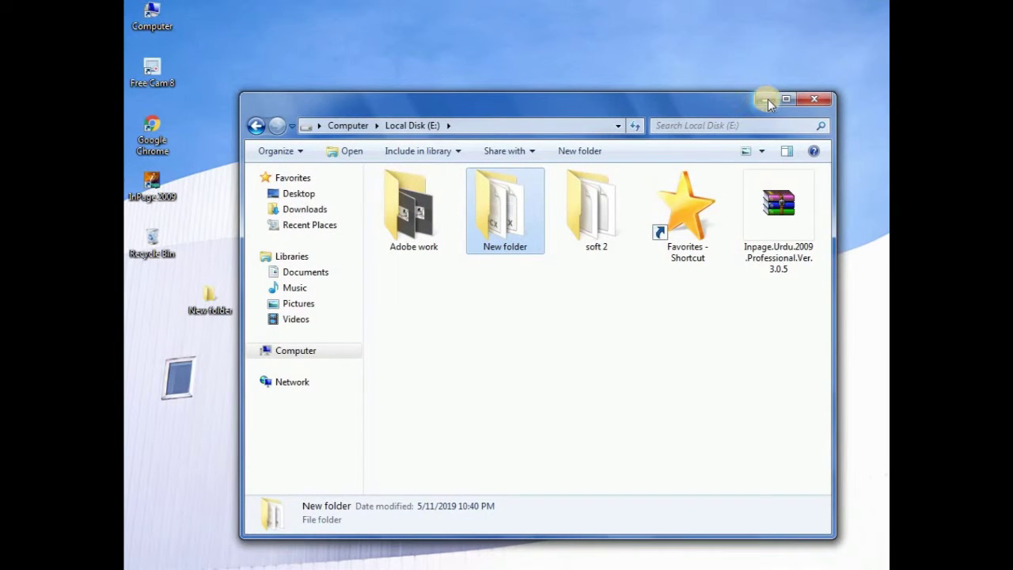
{"action": "left_click", "coordinate": [765, 100]}
Set the Hidden attribute on the desktop's New folder and apply the change to the folder, its subfolders and files.
{"action": "right_click", "coordinate": [229, 301]}
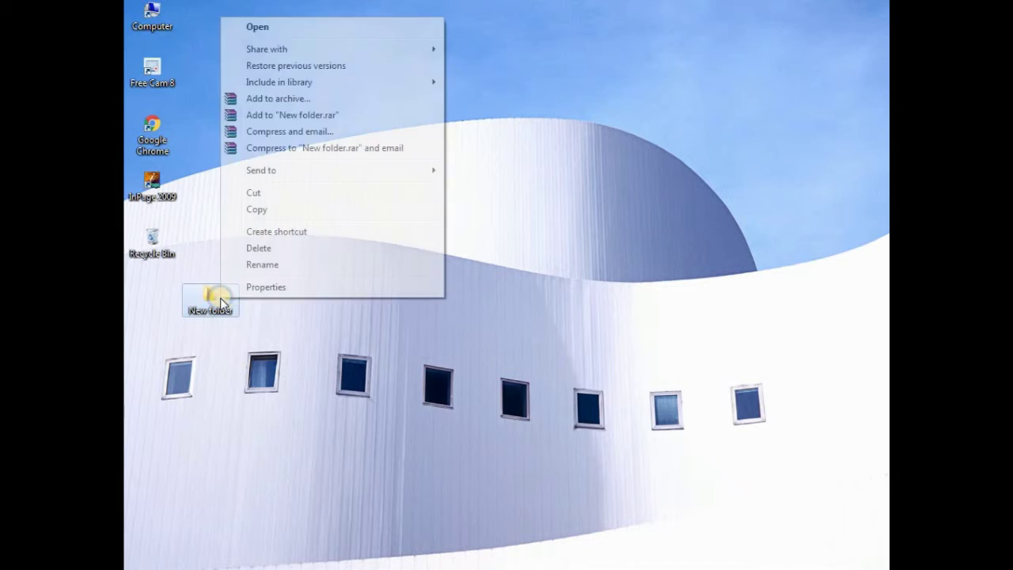
{"action": "left_click", "coordinate": [239, 288]}
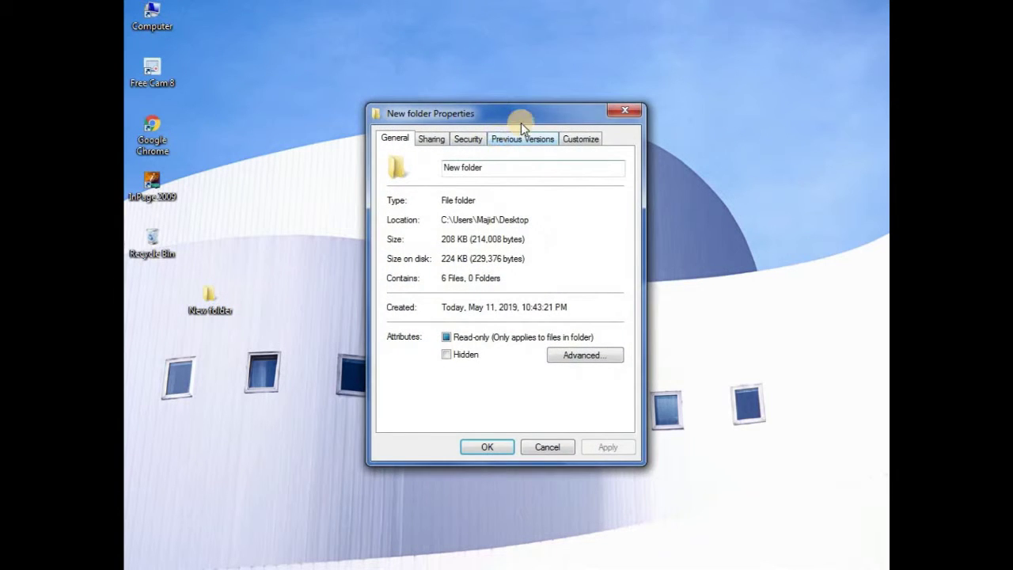
{"action": "left_click_drag", "start_coordinate": [529, 111], "coordinate": [634, 45]}
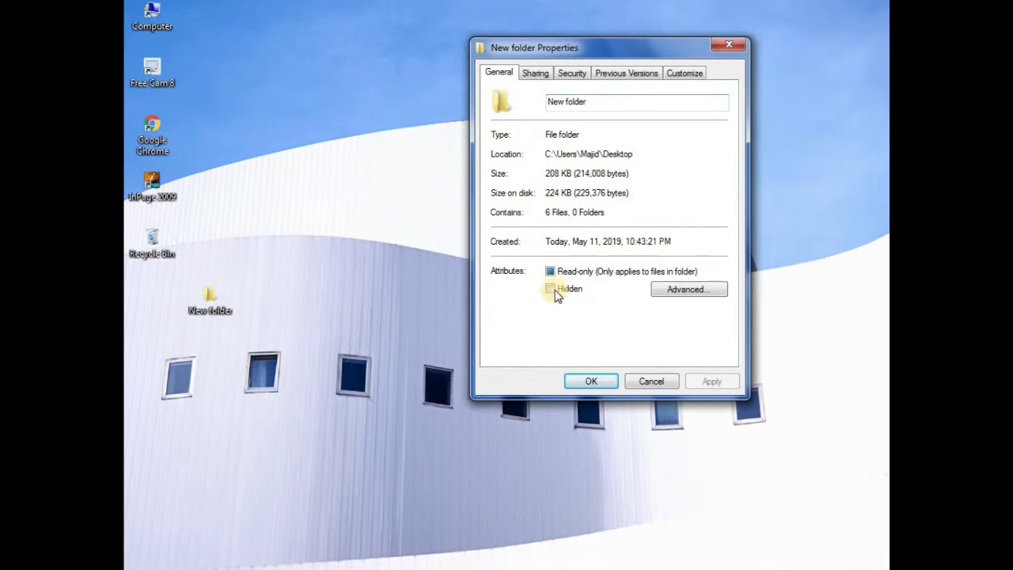
{"action": "left_click", "coordinate": [700, 383]}
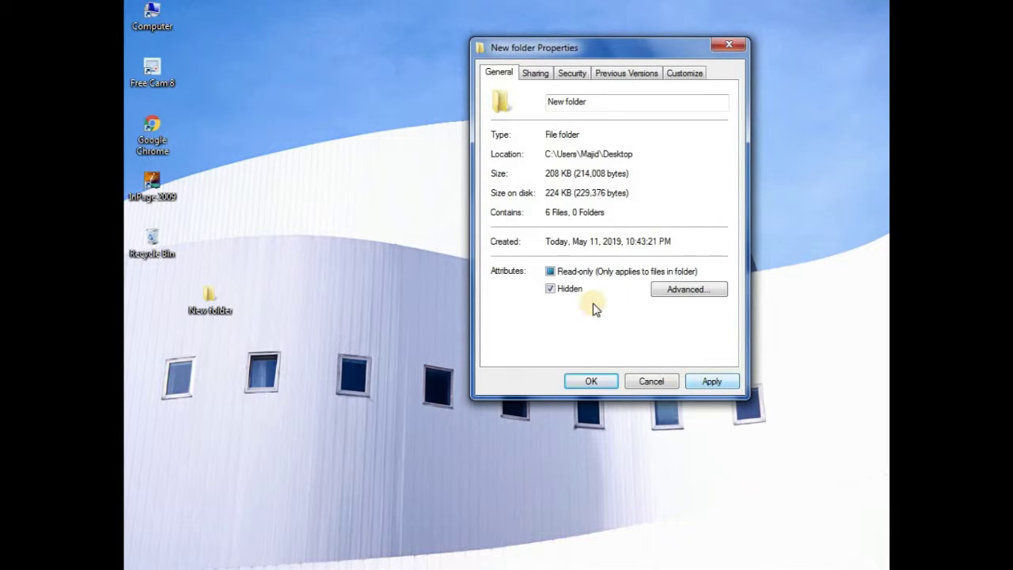
{"action": "left_click", "coordinate": [719, 383]}
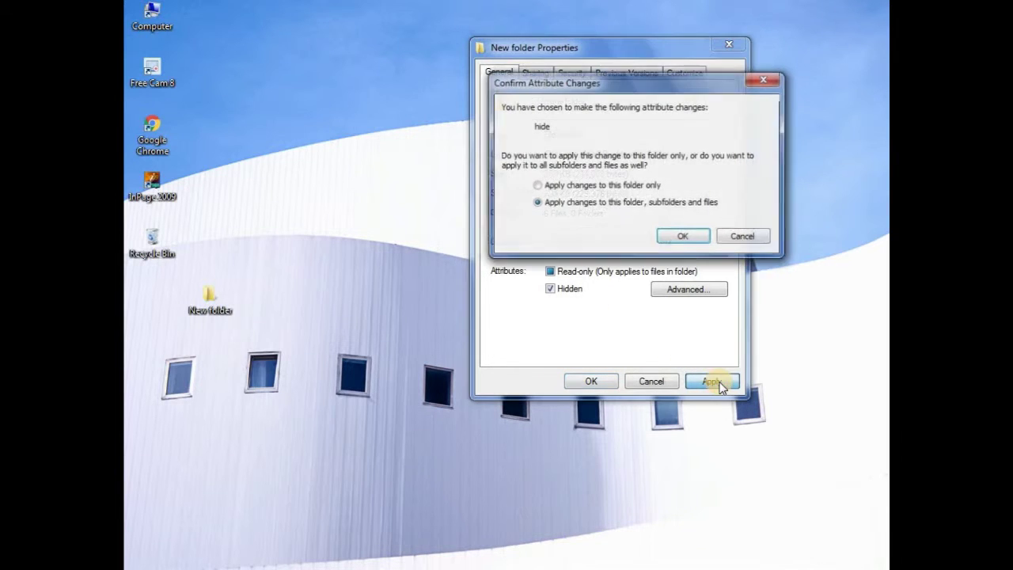
{"action": "left_click", "coordinate": [684, 238]}
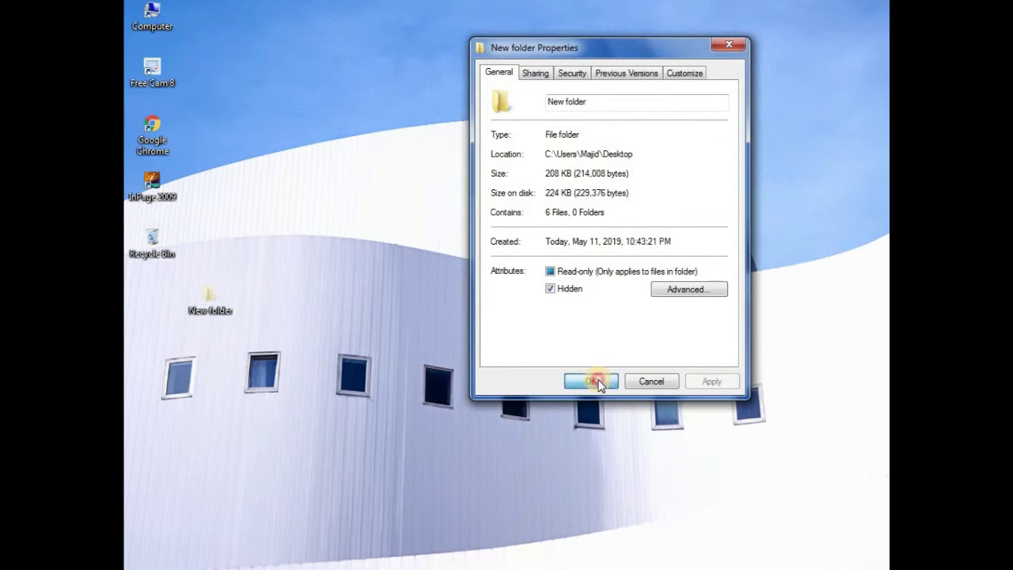
{"action": "left_click", "coordinate": [596, 381]}
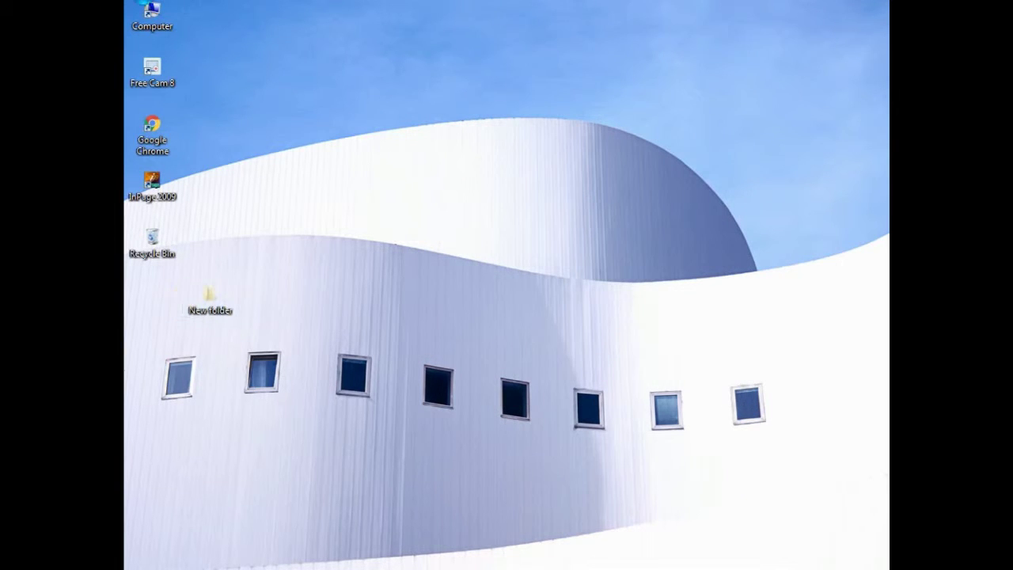
Show all Control Panel items and bring up Folder Options.
{"action": "left_click", "coordinate": [143, 9]}
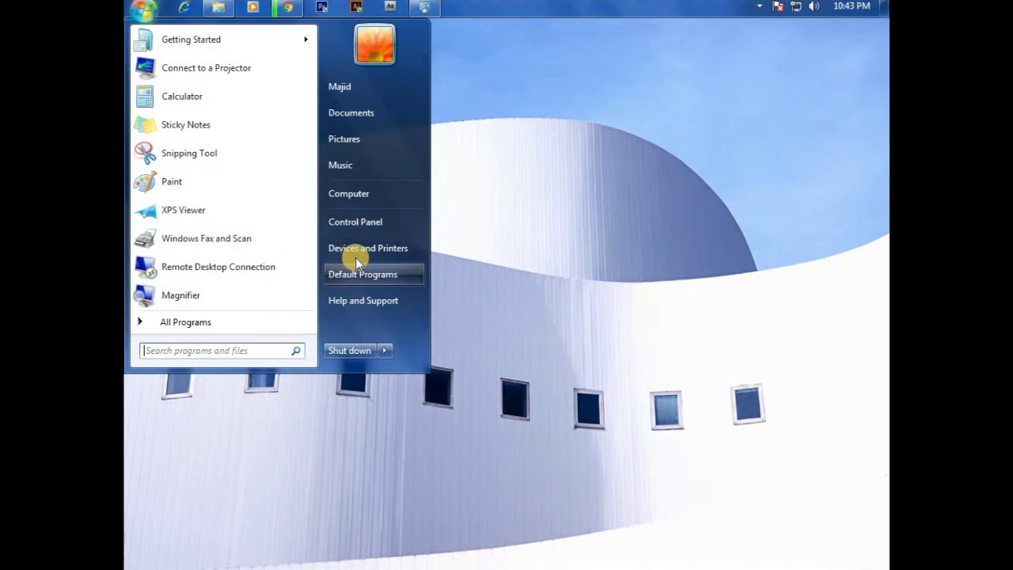
{"action": "left_click", "coordinate": [353, 225]}
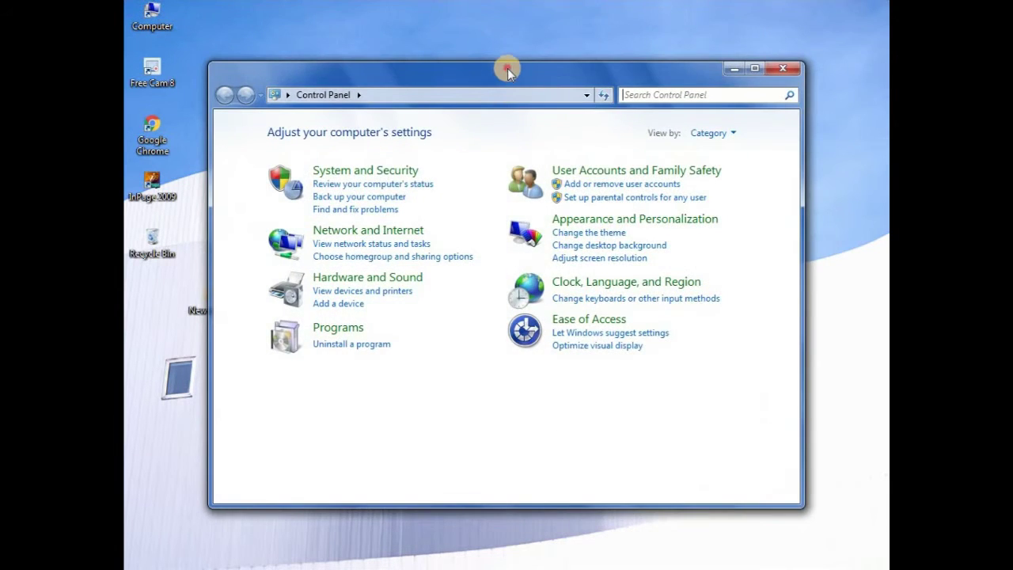
{"action": "left_click_drag", "start_coordinate": [508, 71], "coordinate": [620, 57]}
{"action": "left_click", "coordinate": [472, 83]}
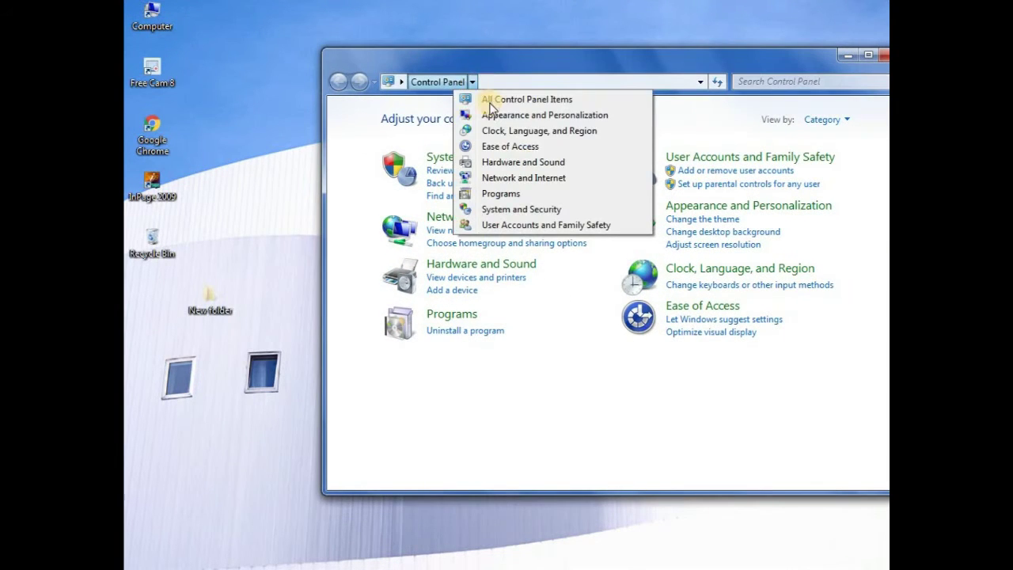
{"action": "left_click", "coordinate": [532, 99]}
{"action": "left_click", "coordinate": [627, 328]}
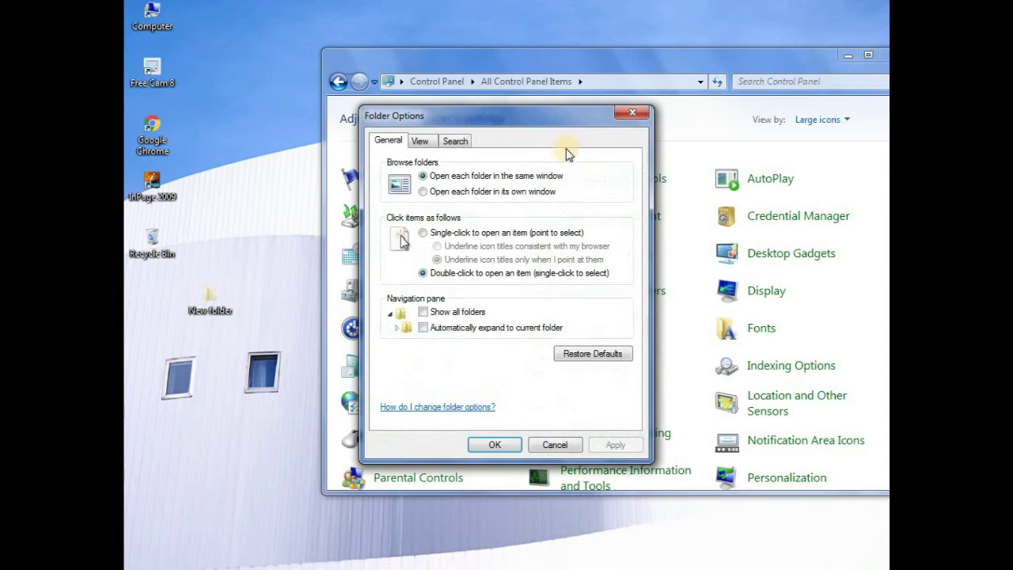
Set the folder view option to "Don't show hidden files, folders, or drives" and accept it.
{"action": "left_click", "coordinate": [440, 80]}
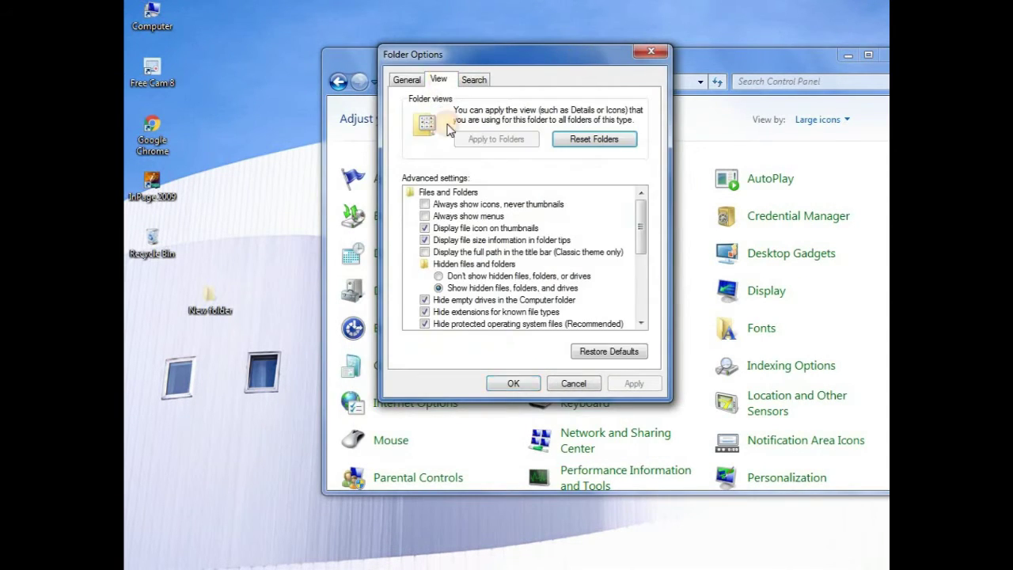
{"action": "left_click", "coordinate": [438, 277]}
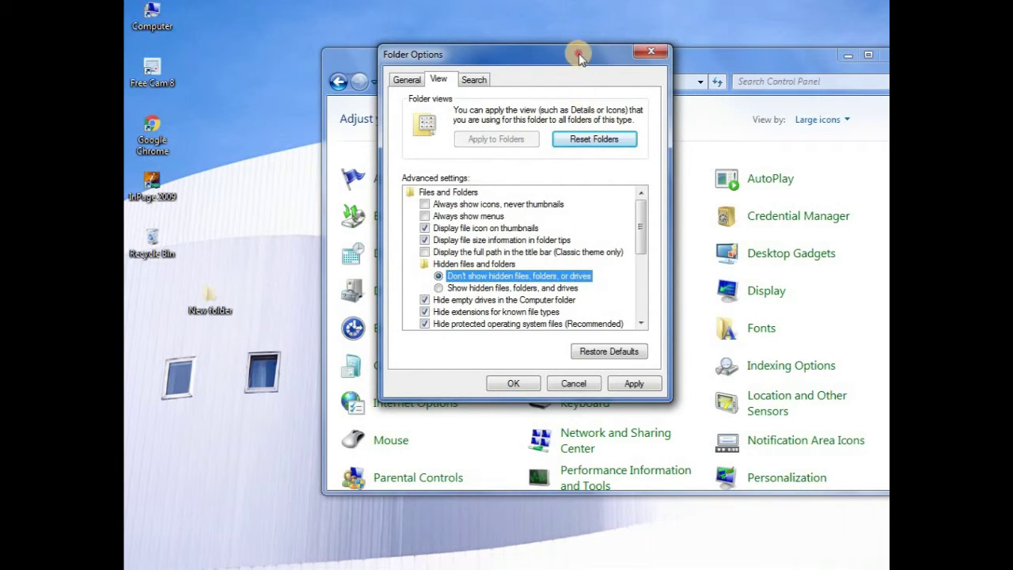
{"action": "left_click_drag", "start_coordinate": [578, 52], "coordinate": [616, 18]}
{"action": "left_click", "coordinate": [572, 345]}
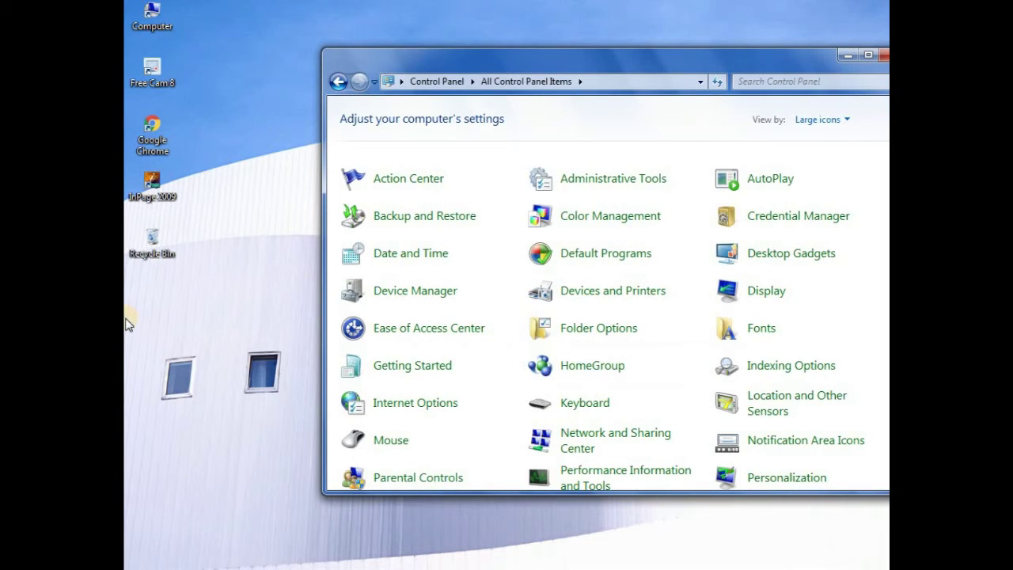
Set Folder Options back to "Show hidden files, folders, and drives", accept it and close the Control Panel.
{"action": "left_click", "coordinate": [634, 336]}
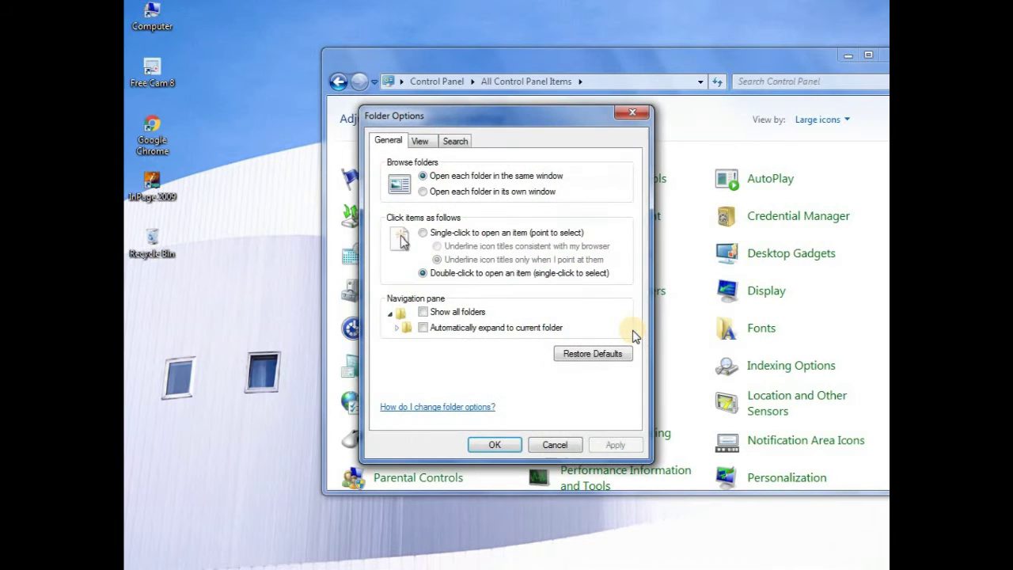
{"action": "left_click", "coordinate": [420, 140]}
{"action": "left_click_drag", "start_coordinate": [512, 61], "coordinate": [513, 57]}
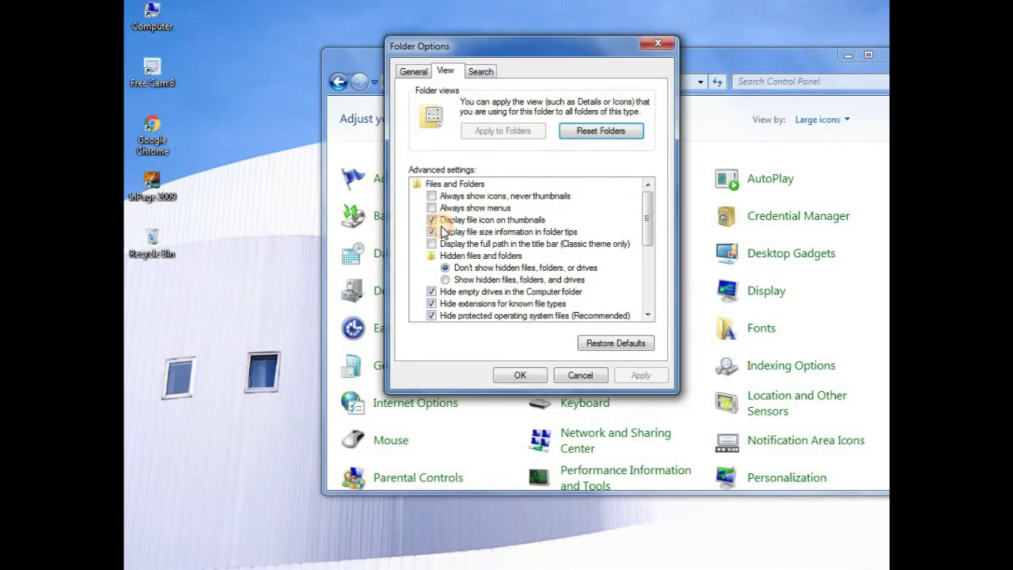
{"action": "left_click", "coordinate": [447, 280]}
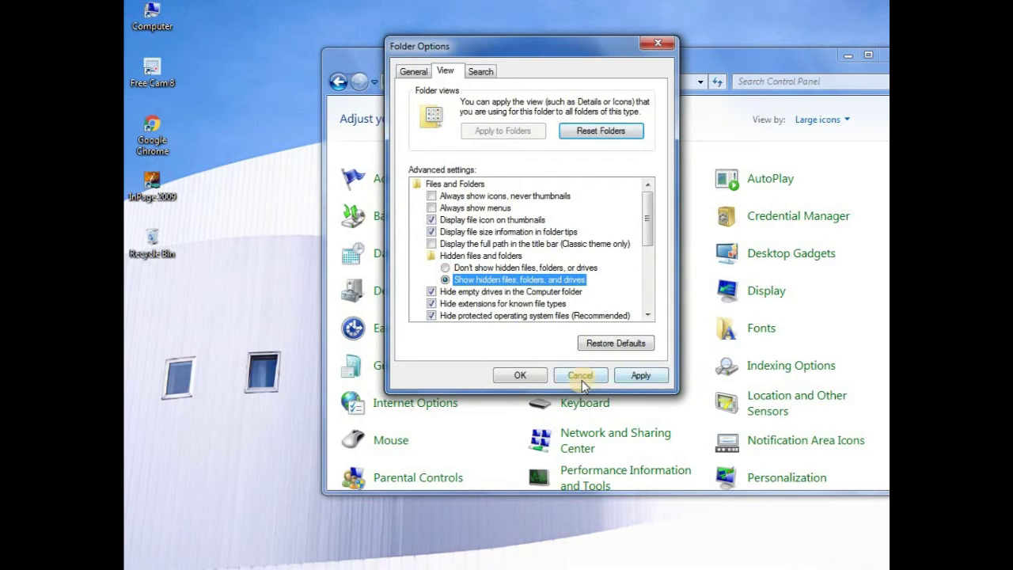
{"action": "left_click", "coordinate": [520, 375]}
{"action": "left_click_drag", "start_coordinate": [796, 68], "coordinate": [744, 93]}
{"action": "left_click", "coordinate": [851, 78]}
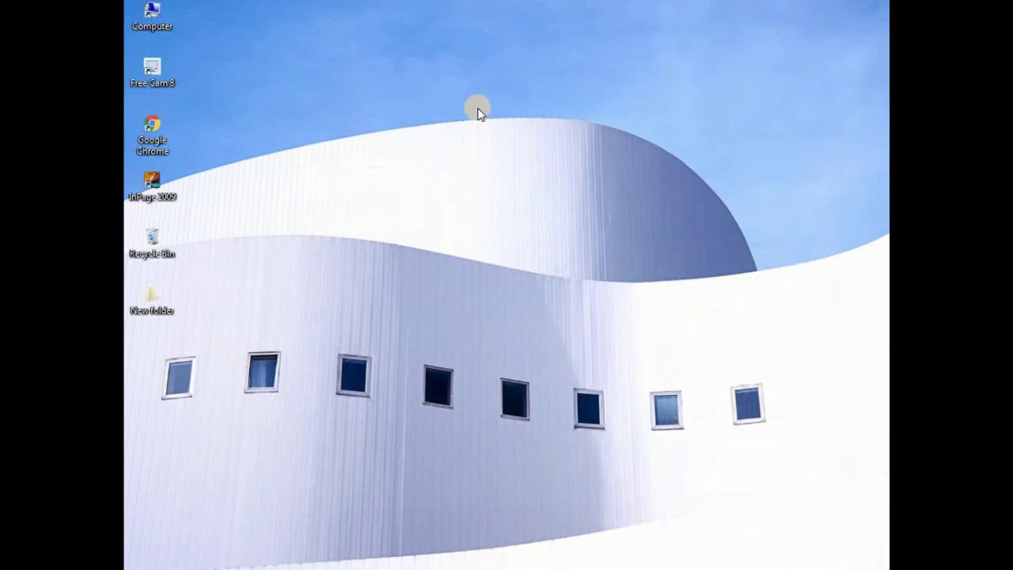
Refresh the desktop several times.
{"action": "right_click", "coordinate": [475, 103]}
{"action": "left_click", "coordinate": [523, 147]}
{"action": "right_click", "coordinate": [396, 103]}
{"action": "right_click", "coordinate": [378, 108]}
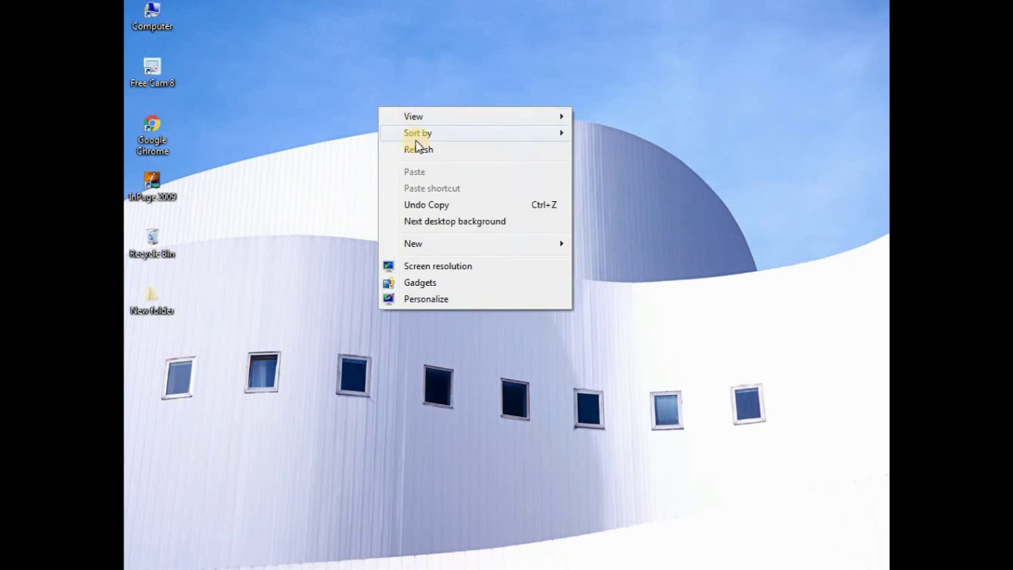
{"action": "left_click", "coordinate": [416, 150]}
{"action": "right_click", "coordinate": [403, 105]}
{"action": "left_click", "coordinate": [445, 151]}
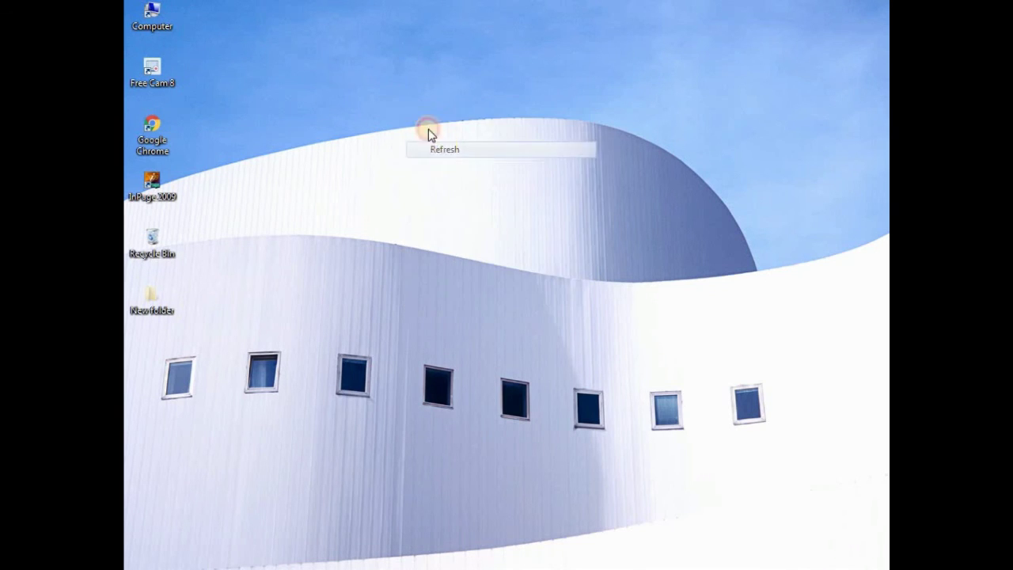
{"action": "right_click", "coordinate": [404, 105]}
{"action": "left_click", "coordinate": [448, 152]}
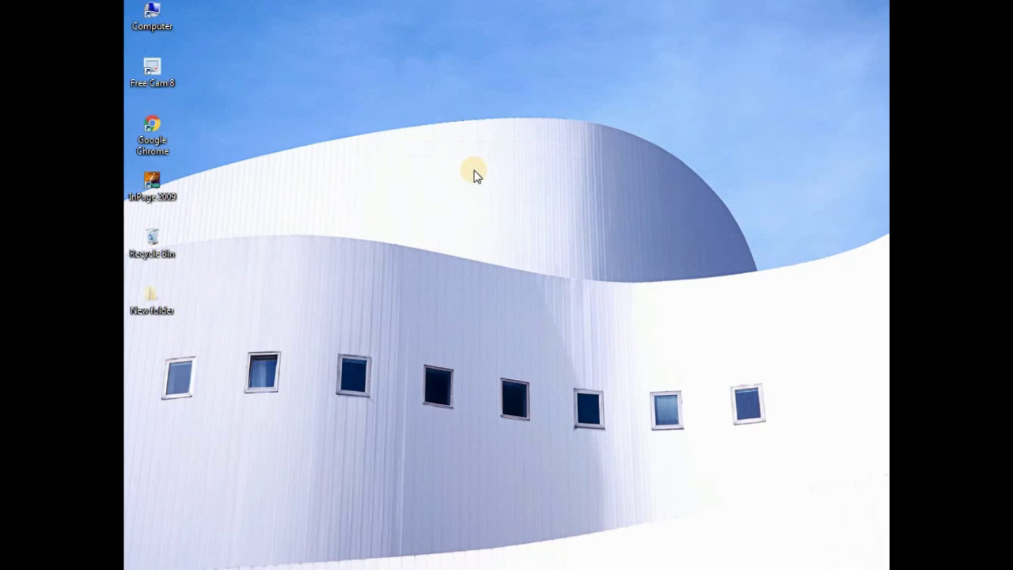